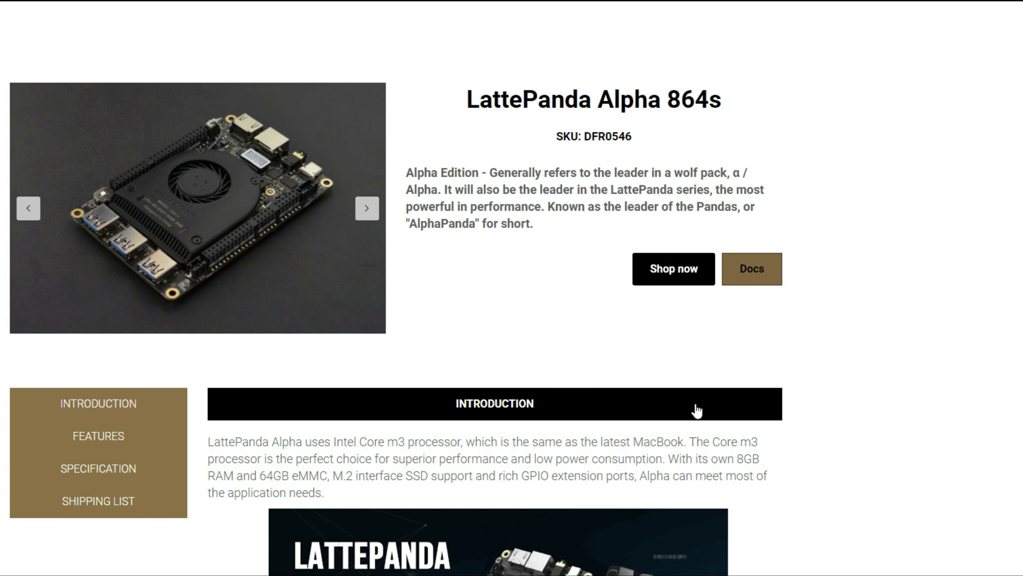
{"action": "scroll", "coordinate": [696, 411], "scroll_direction": "down", "scroll_amount": 3}
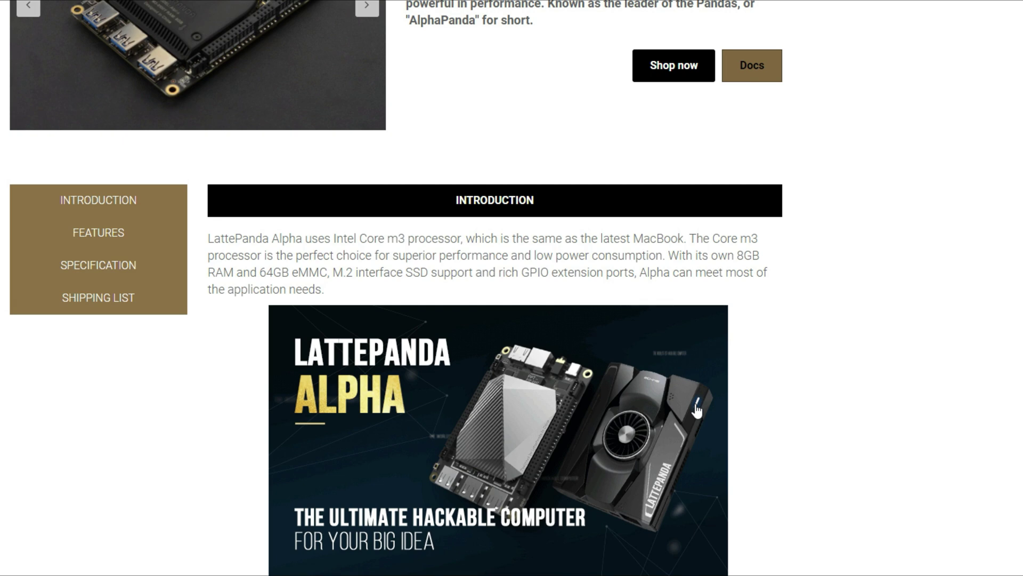
{"action": "scroll", "coordinate": [695, 410], "scroll_direction": "down", "scroll_amount": 2}
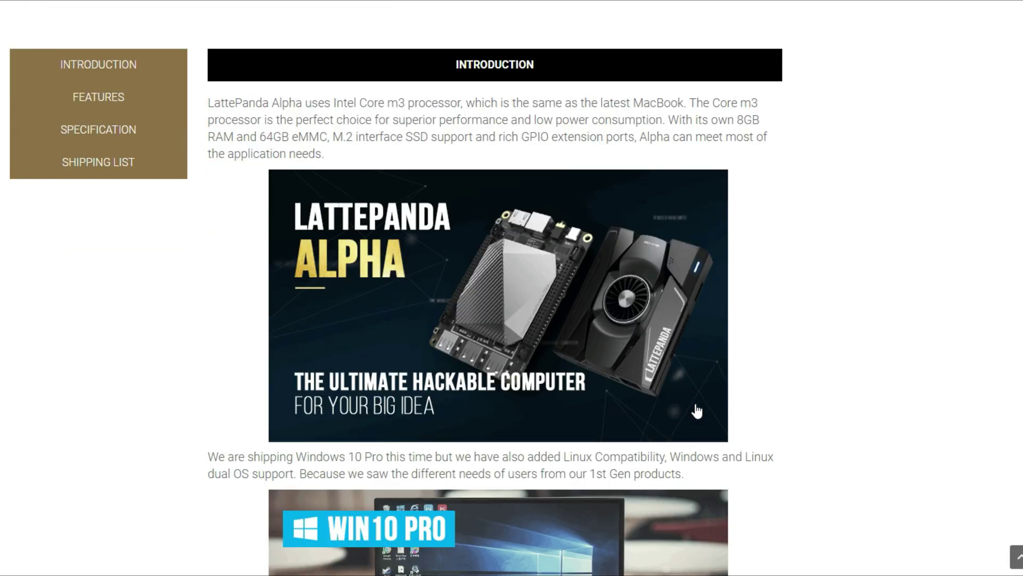
{"action": "scroll", "coordinate": [695, 410], "scroll_direction": "down", "scroll_amount": 2}
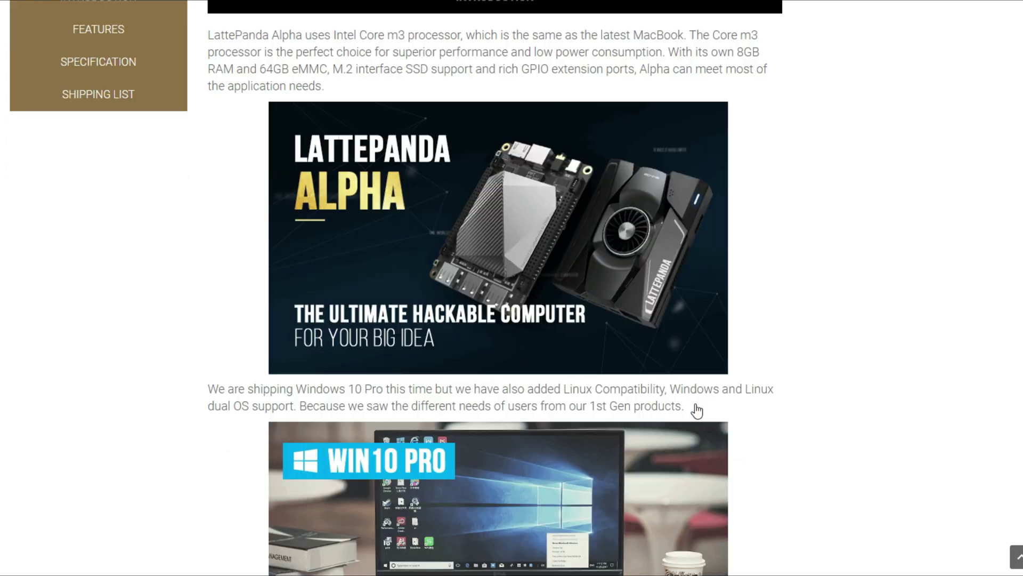
{"action": "scroll", "coordinate": [696, 411], "scroll_direction": "down", "scroll_amount": 1}
{"action": "scroll", "coordinate": [695, 410], "scroll_direction": "down", "scroll_amount": 1}
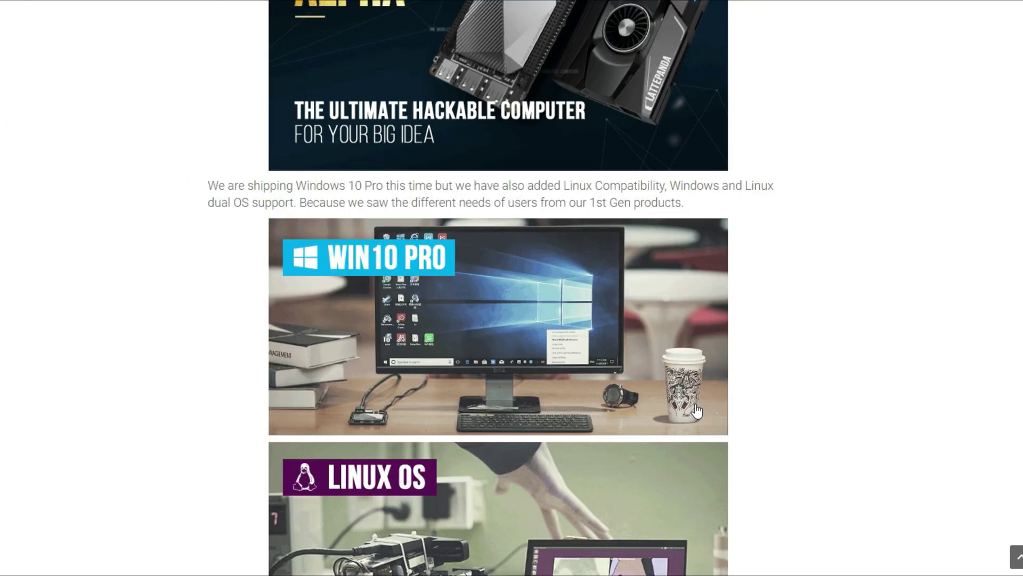
{"action": "scroll", "coordinate": [696, 410], "scroll_direction": "down", "scroll_amount": 1}
{"action": "scroll", "coordinate": [696, 411], "scroll_direction": "down", "scroll_amount": 1}
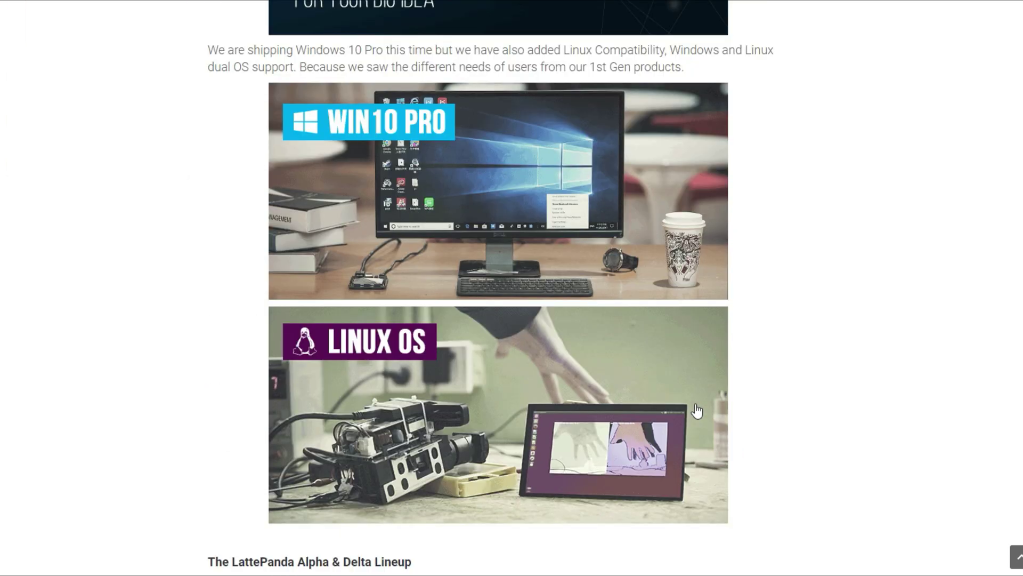
{"action": "scroll", "coordinate": [695, 410], "scroll_direction": "down", "scroll_amount": 3}
{"action": "scroll", "coordinate": [696, 410], "scroll_direction": "down", "scroll_amount": 1}
{"action": "scroll", "coordinate": [696, 411], "scroll_direction": "down", "scroll_amount": 1}
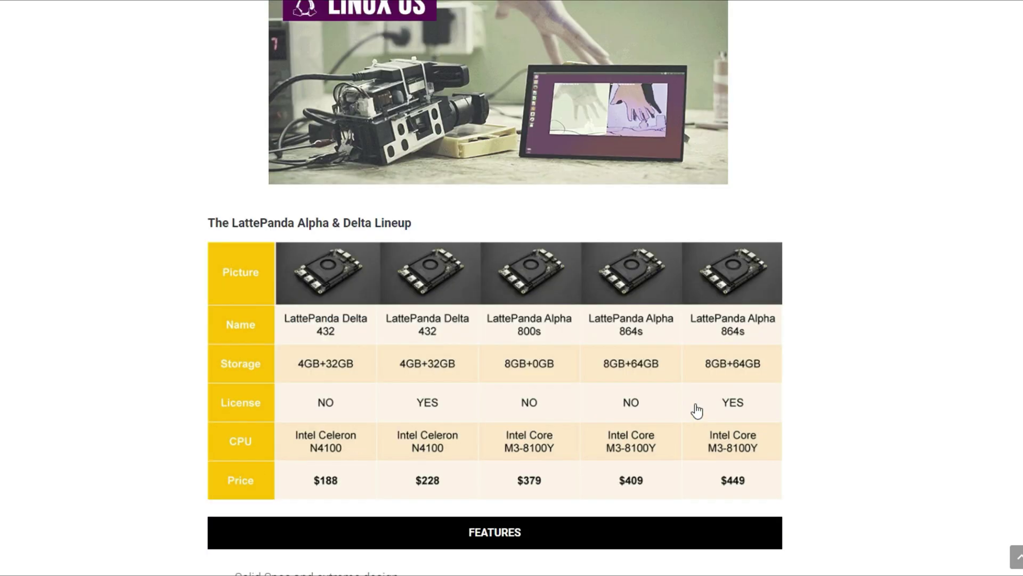
{"action": "scroll", "coordinate": [695, 410], "scroll_direction": "down", "scroll_amount": 5}
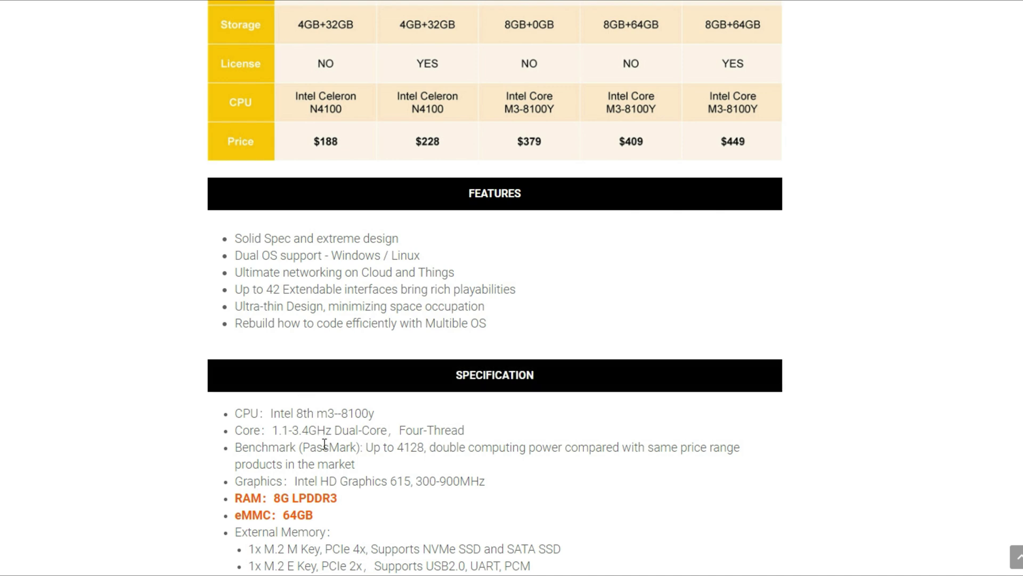
{"action": "scroll", "coordinate": [324, 445], "scroll_direction": "down", "scroll_amount": 2}
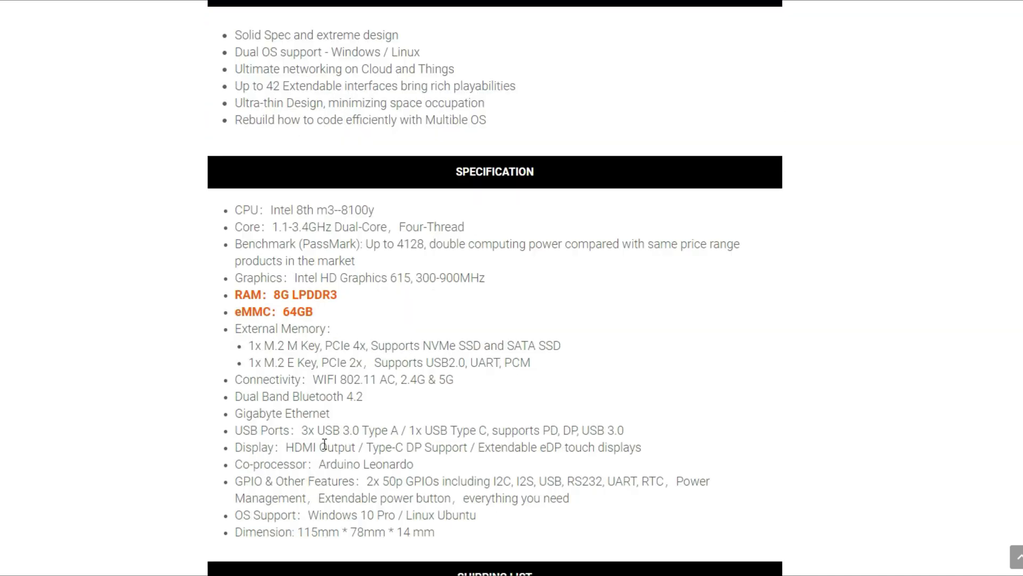